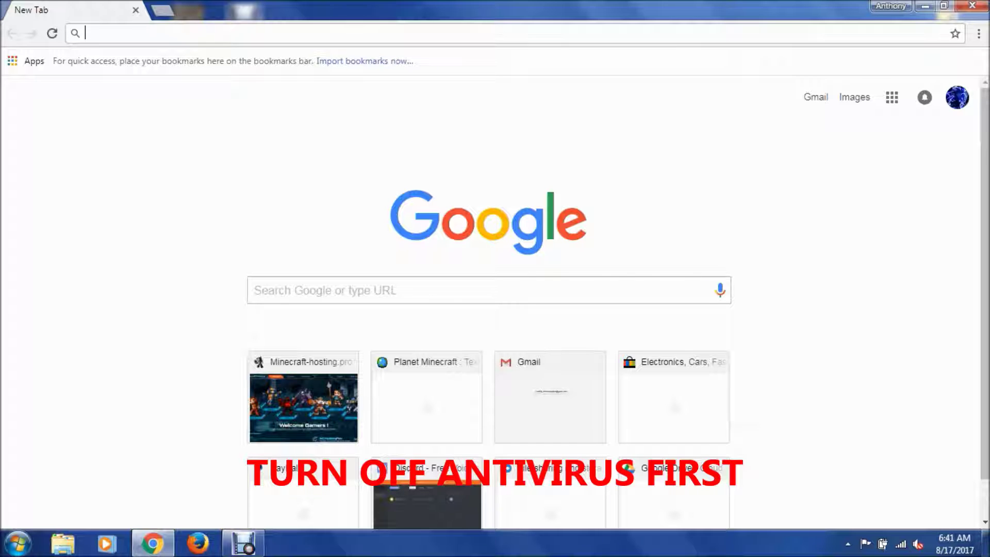
{"action": "type", "text": "http://www.mediafire.com/file/8up2cp2xlkluc54/Sony+Vegas+Pro+13.zip"}
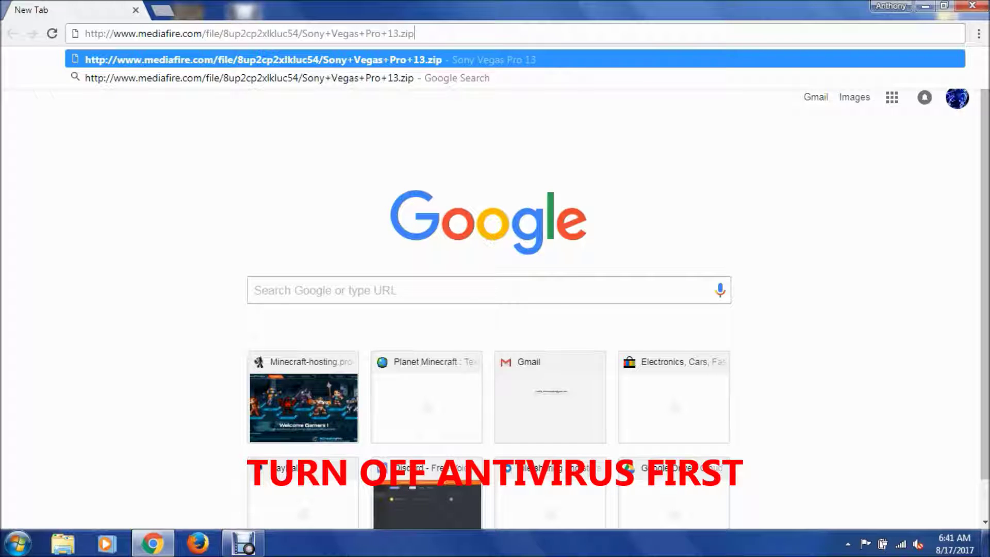
{"action": "key", "text": "Return"}
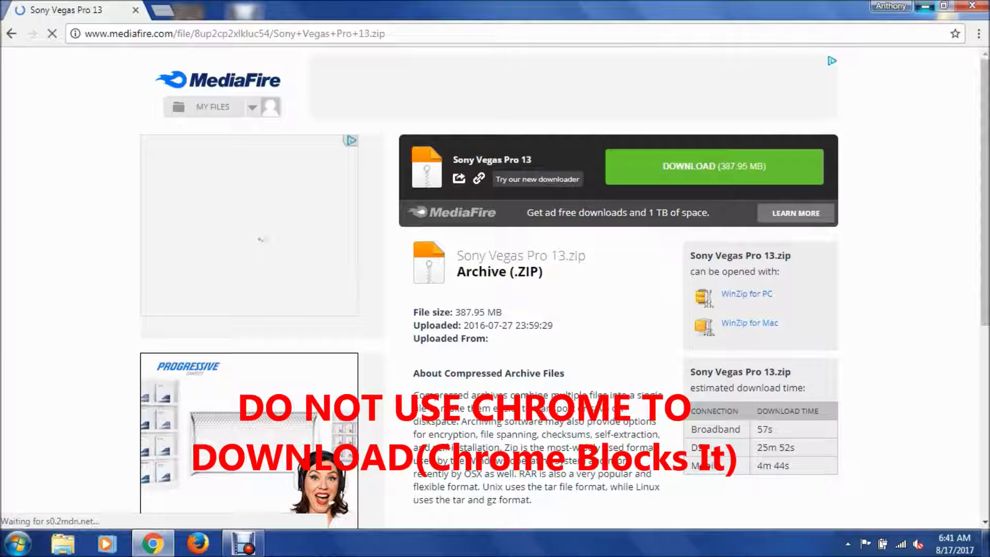
{"action": "left_click", "coordinate": [926, 7]}
Extract the whole Sony Vegas Pro 13 archive to the desktop and dismiss the Microsoft Security Essentials alert.
{"action": "left_click_drag", "start_coordinate": [947, 25], "coordinate": [516, 253]}
{"action": "right_click", "coordinate": [508, 234]}
{"action": "left_click", "coordinate": [555, 265]}
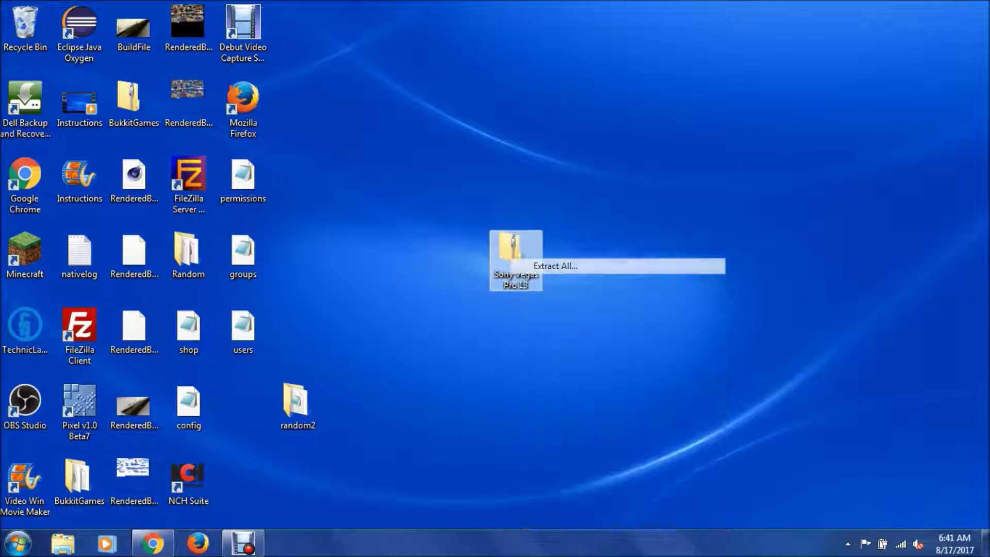
{"action": "left_click", "coordinate": [630, 410]}
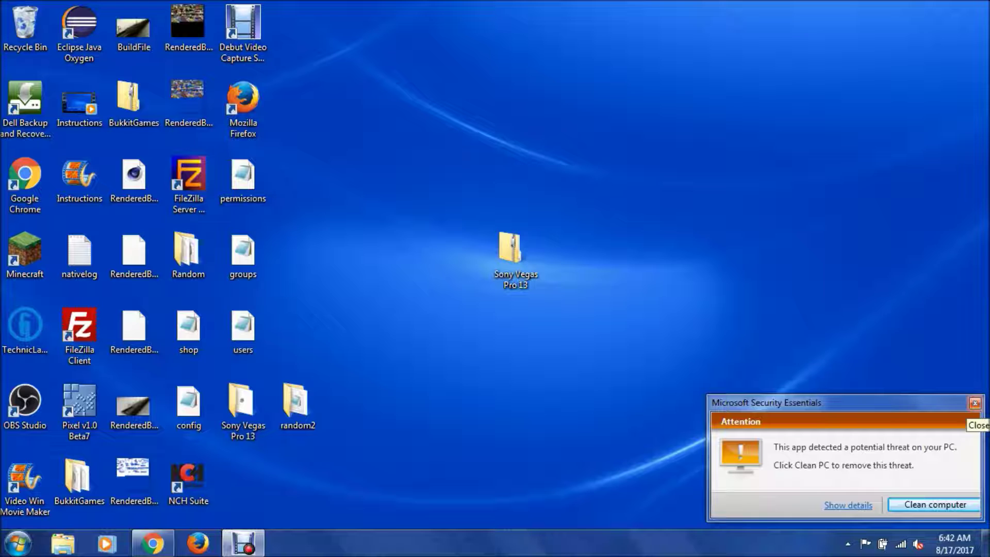
{"action": "left_click", "coordinate": [975, 403]}
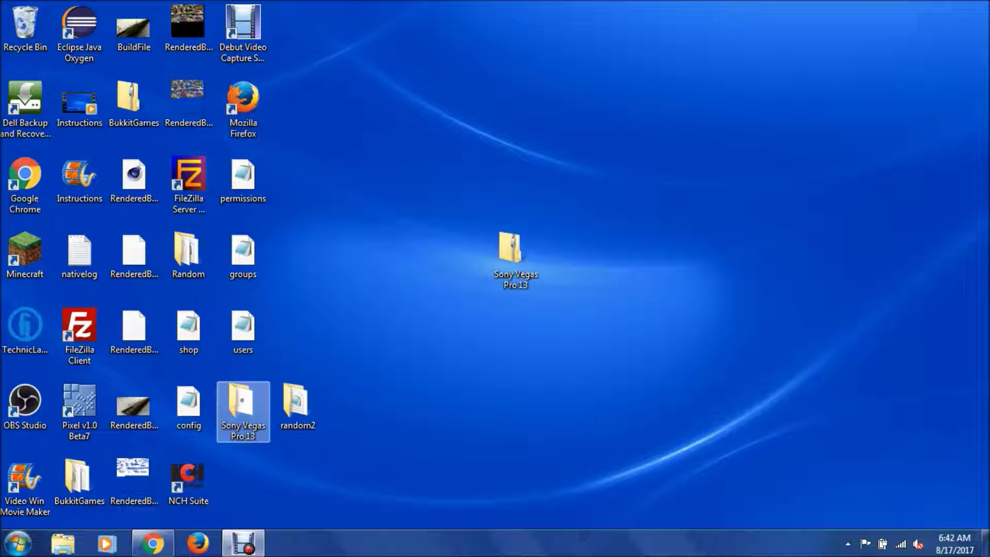
Run the vegaspro13.0.428 installer from the extracted Sony Vegas Pro 13 folder.
{"action": "double_click", "coordinate": [243, 408]}
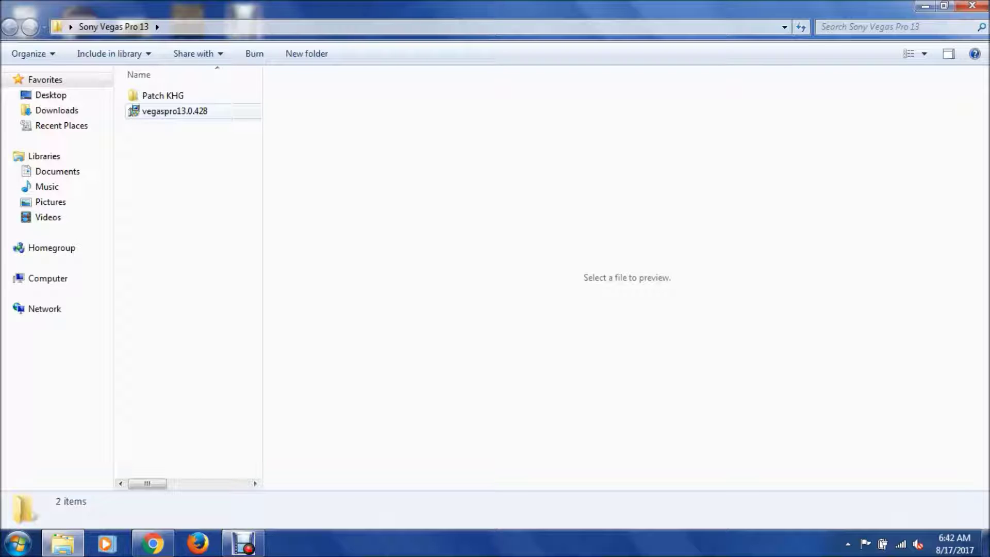
{"action": "left_click", "coordinate": [175, 111]}
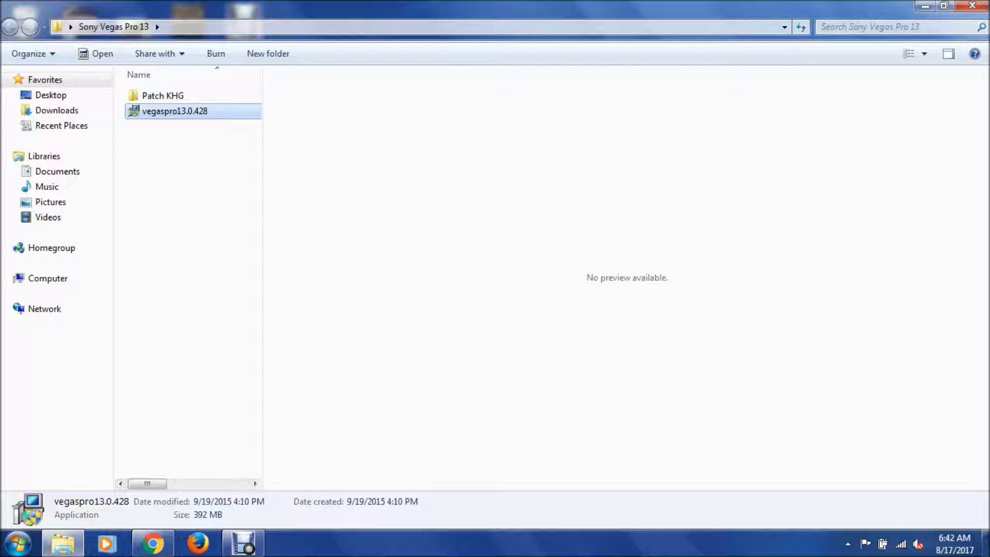
{"action": "key", "text": "Return"}
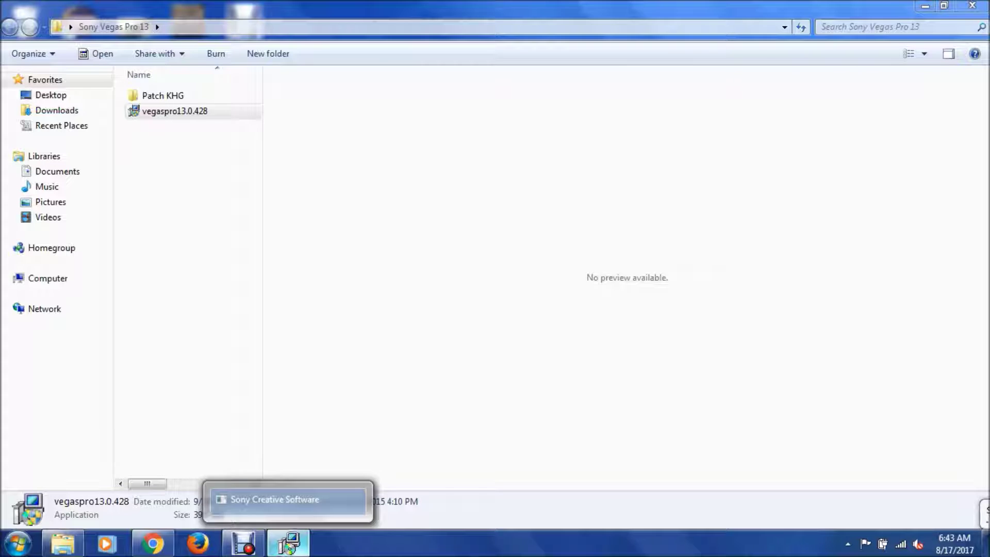
Install Vegas Pro 13.0 in English with the license agreement accepted and the default folder, and finish the wizard.
{"action": "left_click", "coordinate": [573, 383]}
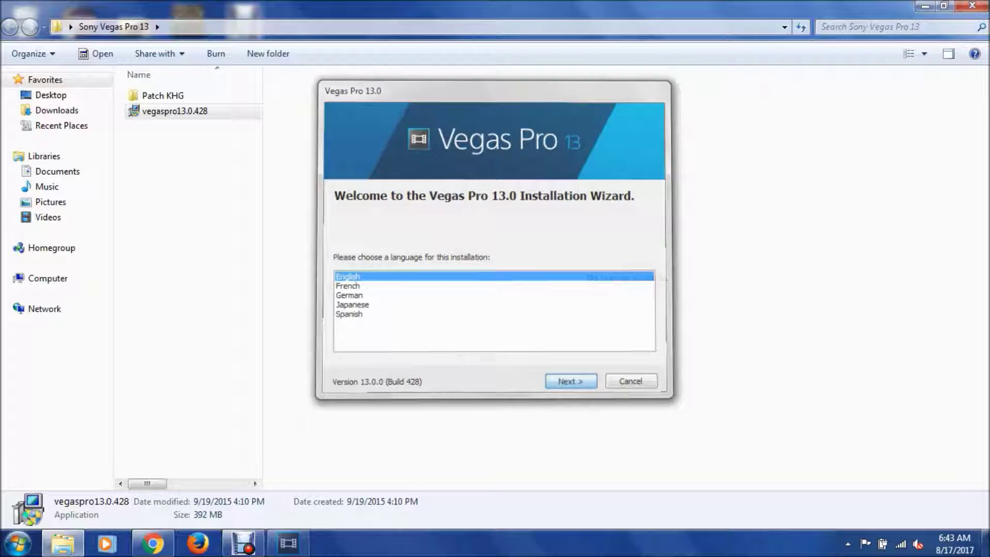
{"action": "left_click", "coordinate": [336, 333]}
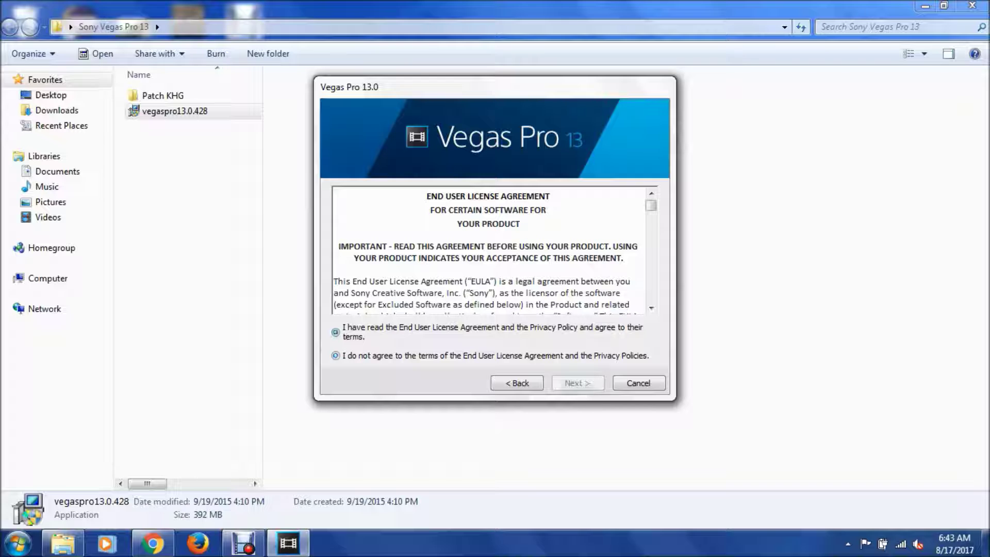
{"action": "left_click", "coordinate": [578, 383]}
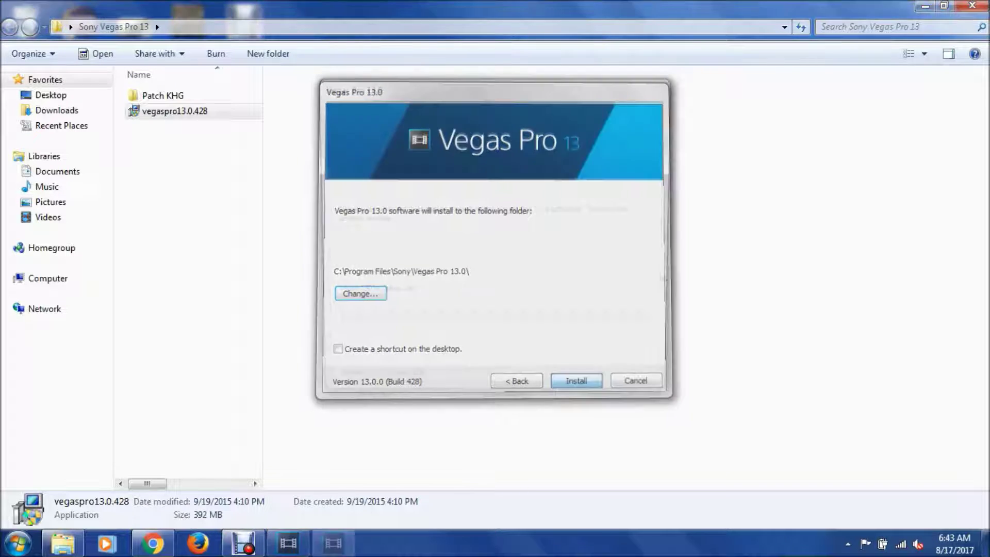
{"action": "key", "text": "Return"}
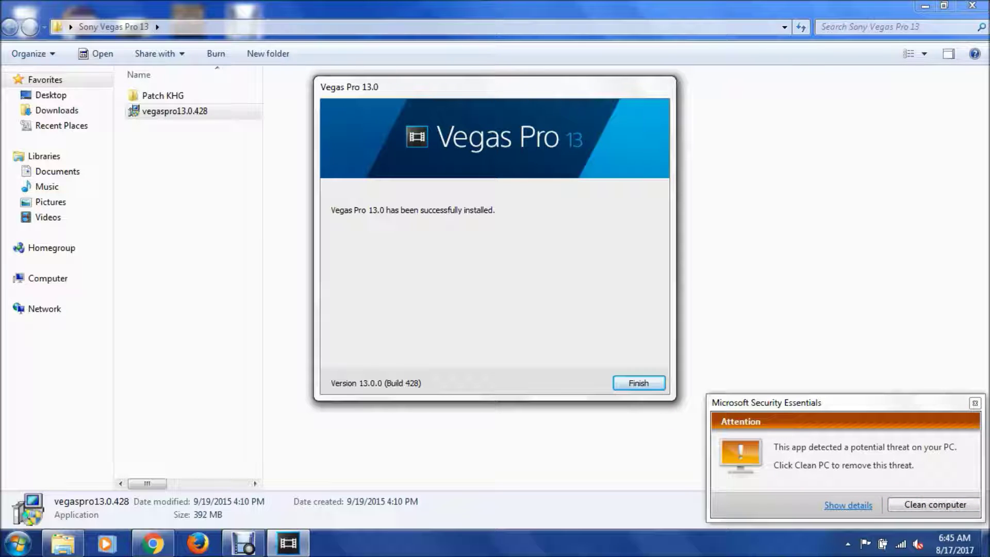
{"action": "key", "text": "Return"}
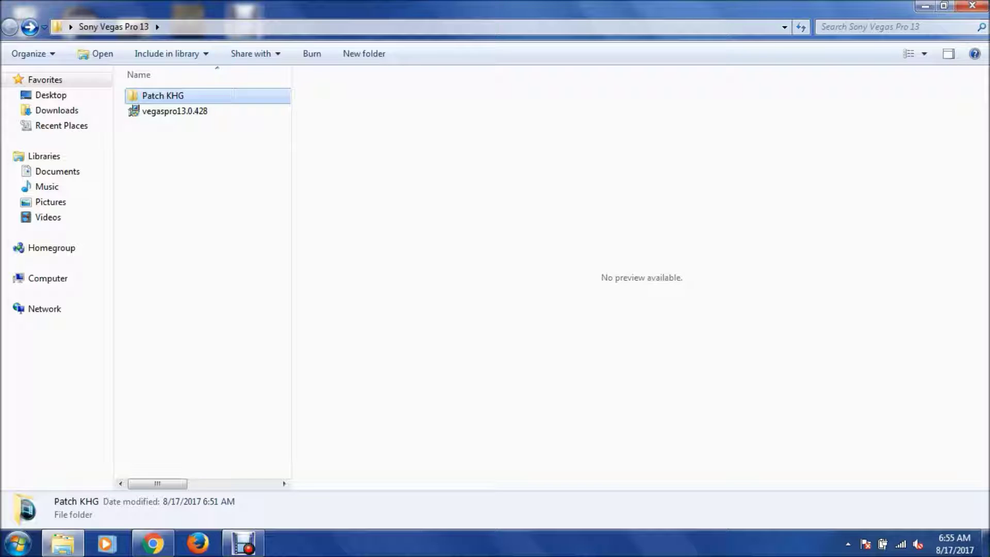
Open the Patch KHG folder and launch the Patch application.
{"action": "double_click", "coordinate": [163, 96]}
{"action": "double_click", "coordinate": [154, 96]}
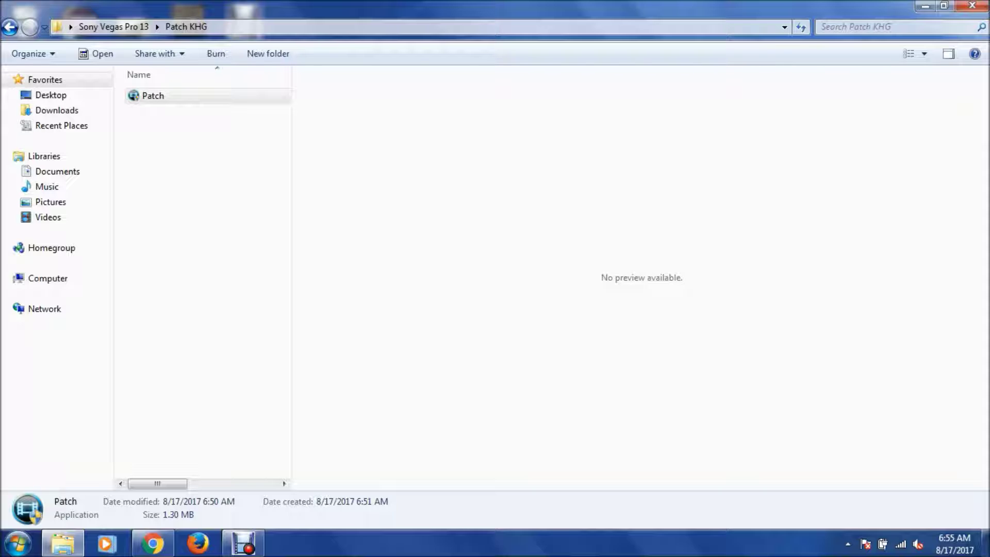
{"action": "left_click", "coordinate": [153, 95]}
{"action": "left_click", "coordinate": [153, 96]}
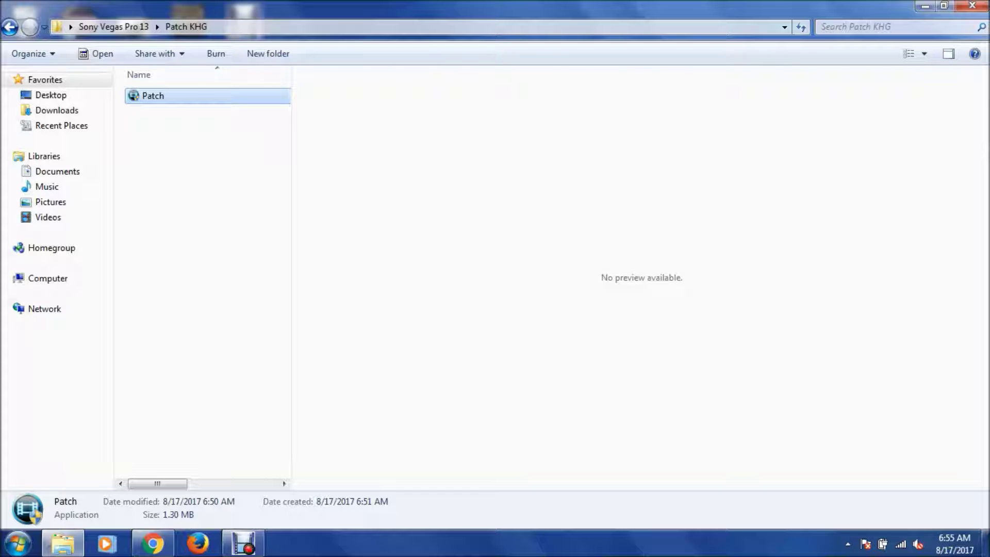
{"action": "left_click", "coordinate": [208, 217]}
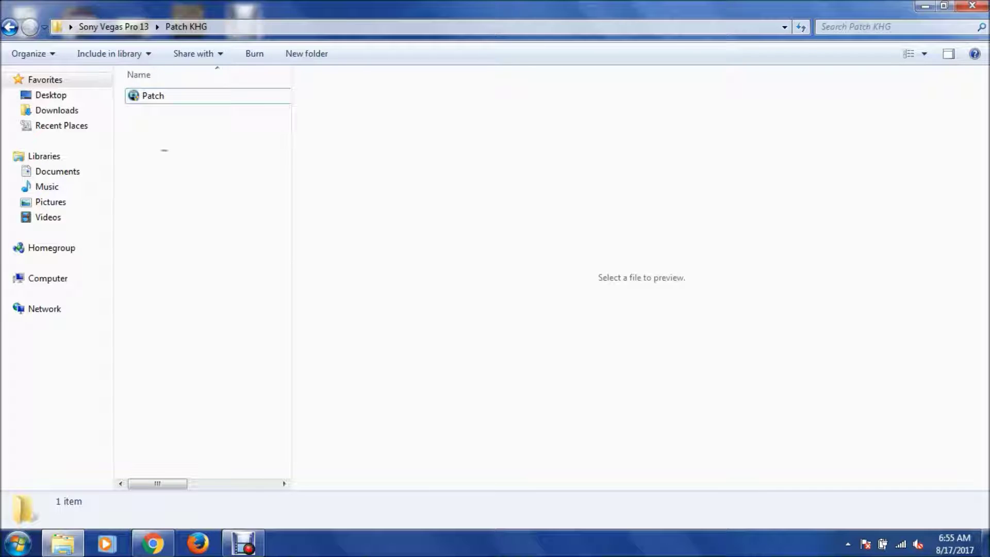
{"action": "left_click_drag", "start_coordinate": [168, 151], "coordinate": [146, 90]}
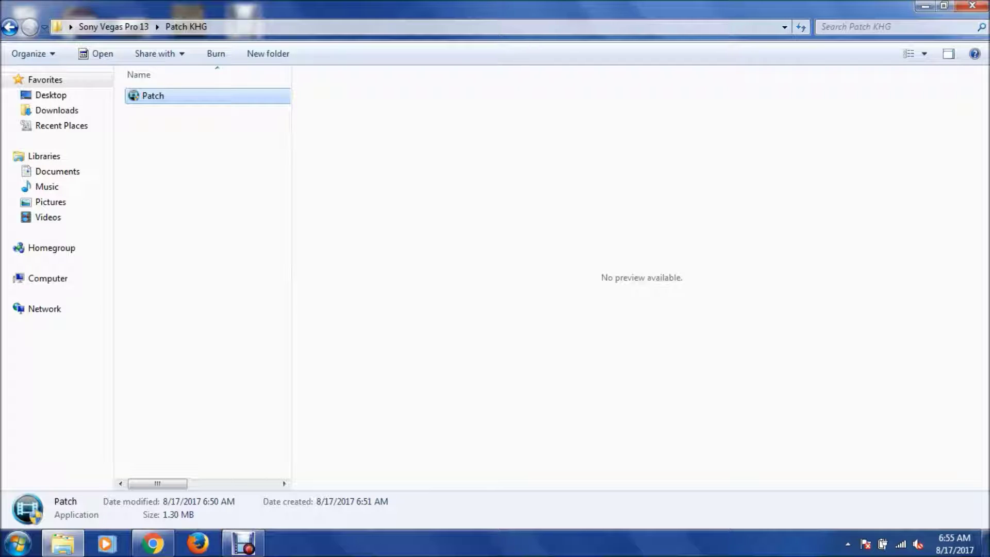
{"action": "left_click", "coordinate": [180, 159]}
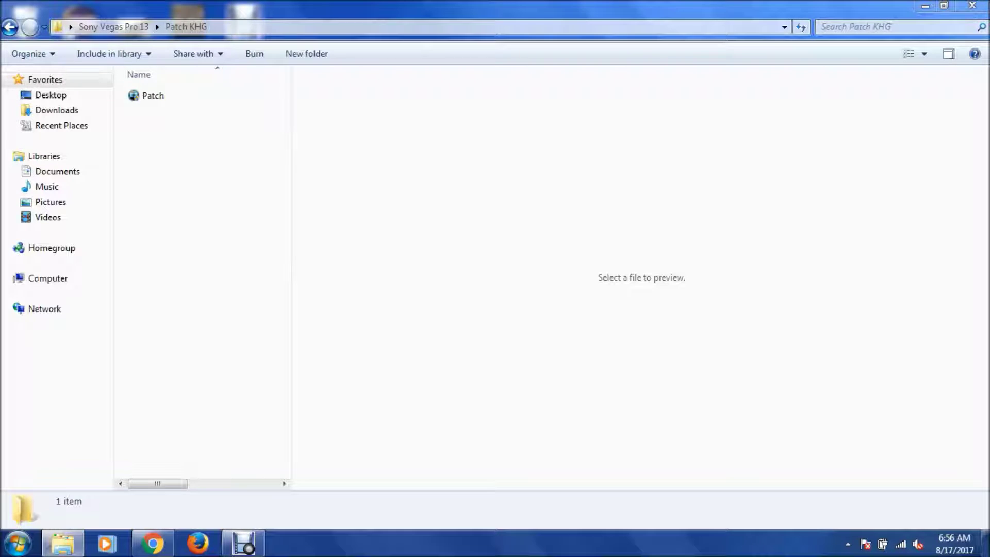
End the running Patch.exe *32 process in Windows Task Manager.
{"action": "key", "text": "ctrl+shift+Escape"}
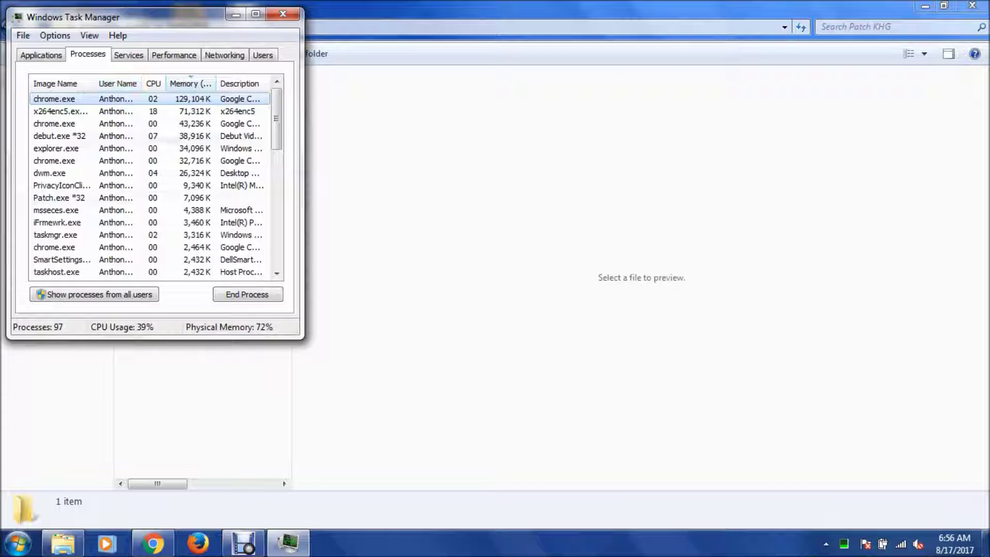
{"action": "scroll", "coordinate": [154, 186], "scroll_direction": "down", "scroll_amount": 10}
{"action": "scroll", "coordinate": [154, 186], "scroll_direction": "up", "scroll_amount": 10}
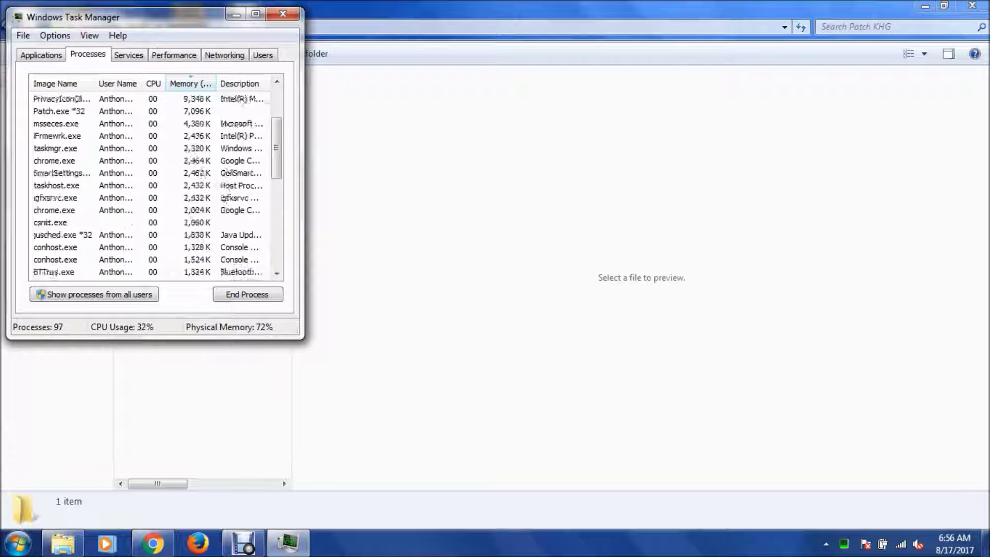
{"action": "left_click", "coordinate": [59, 198]}
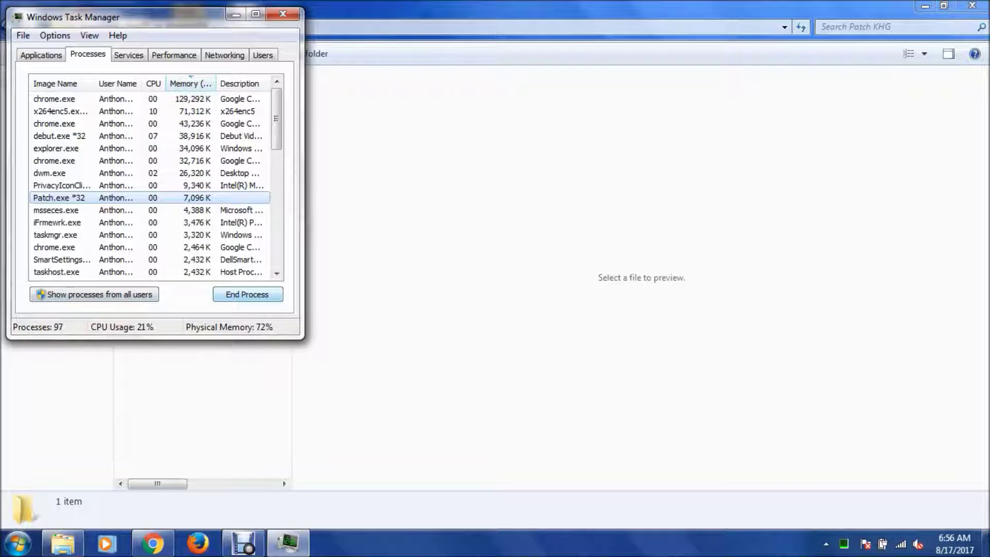
{"action": "left_click", "coordinate": [248, 294]}
{"action": "left_click", "coordinate": [520, 294]}
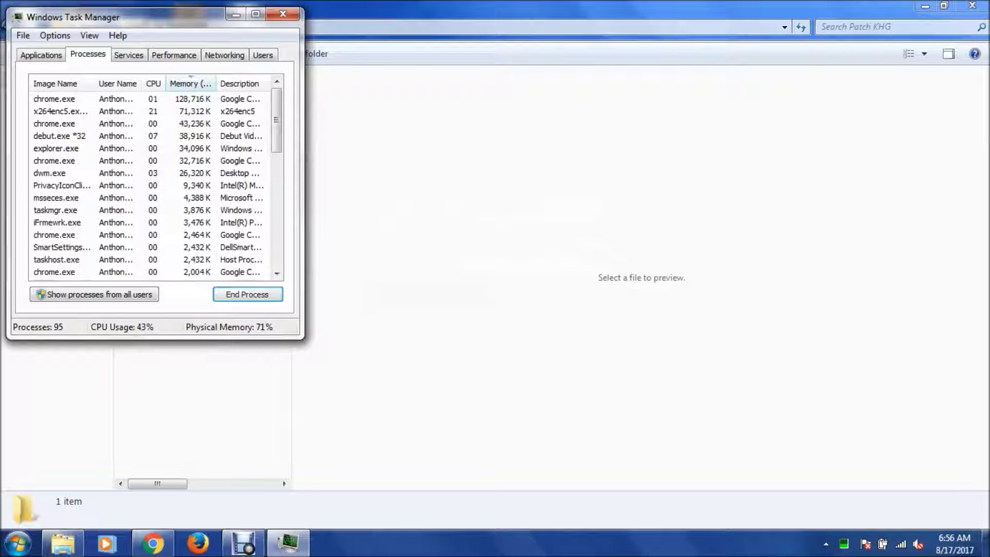
Run Patch again from the Patch KHG folder, apply the Vegas Pro 13.0 (64-bit) patch and exit the patcher.
{"action": "left_click", "coordinate": [519, 294]}
{"action": "double_click", "coordinate": [154, 96]}
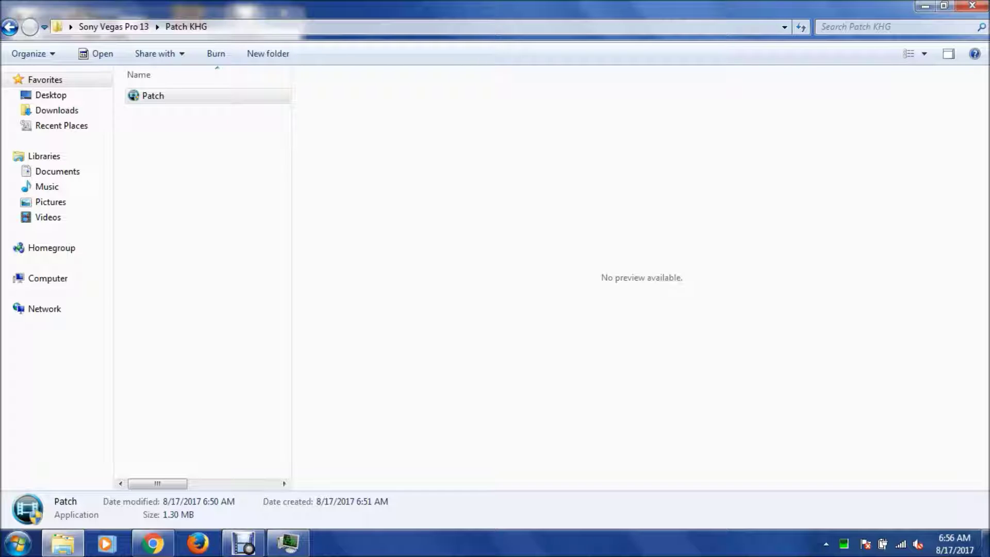
{"action": "key", "text": "Return"}
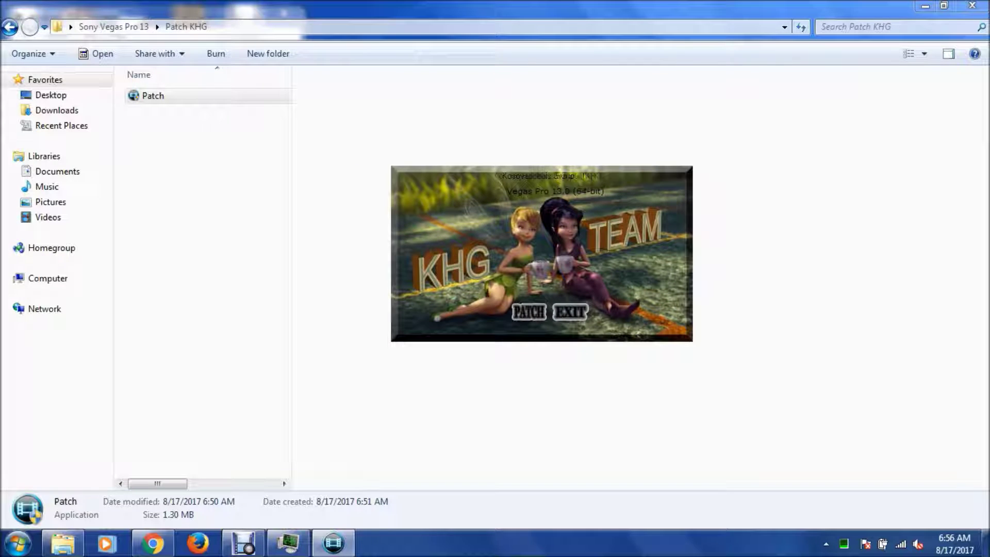
{"action": "left_click", "coordinate": [528, 311]}
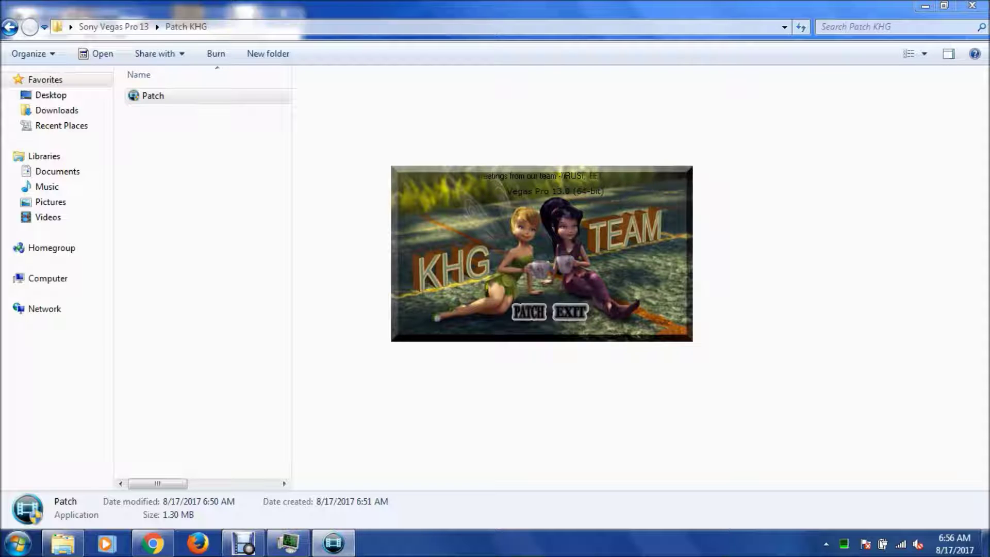
{"action": "left_click", "coordinate": [570, 312]}
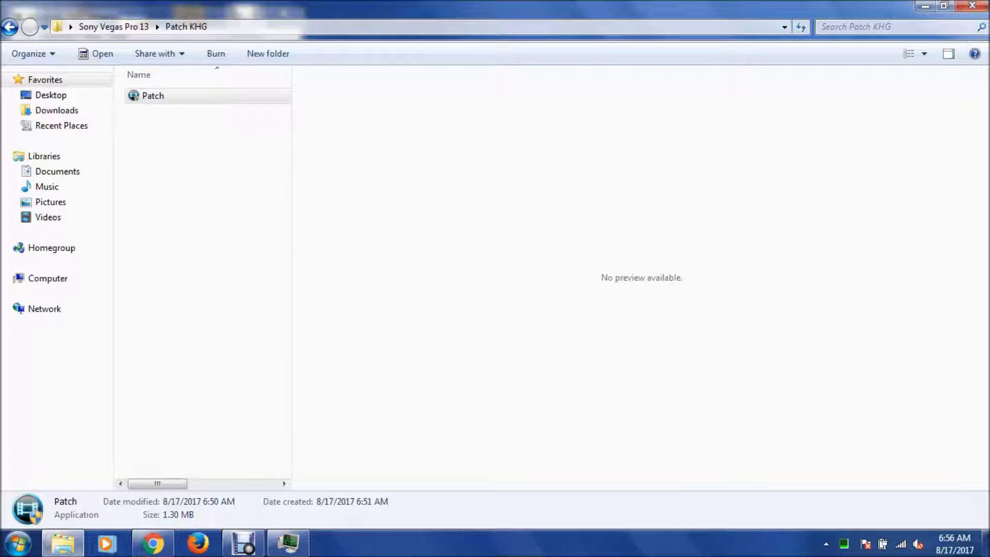
Close the Patch KHG folder and Task Manager windows, and launch Vegas Pro 13.0 (64-bit).
{"action": "left_click", "coordinate": [973, 6]}
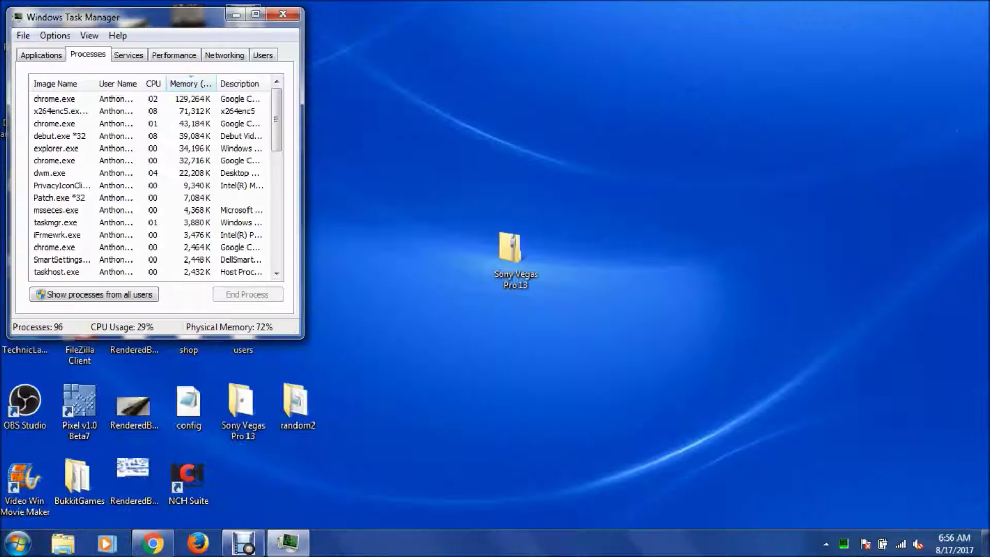
{"action": "left_click", "coordinate": [296, 16]}
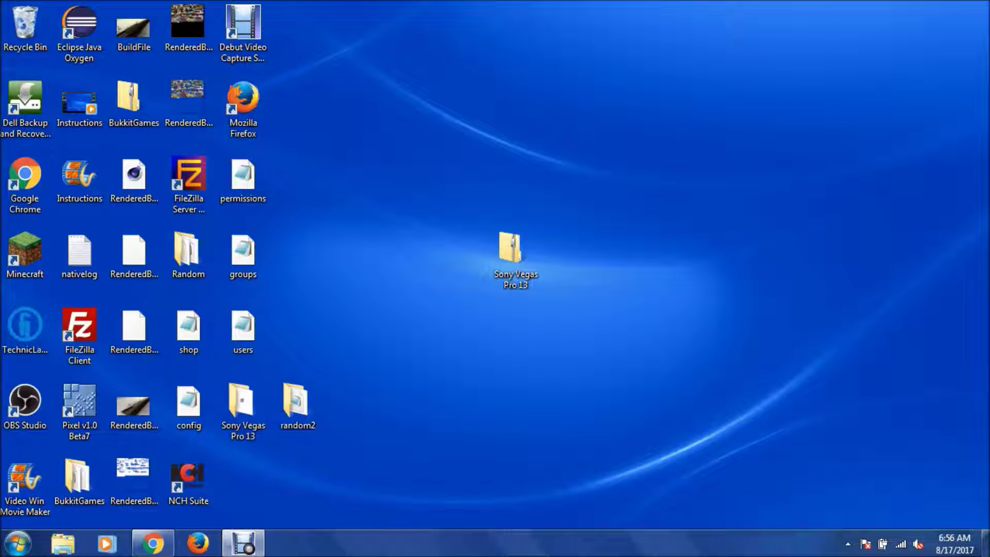
{"action": "left_click", "coordinate": [17, 543]}
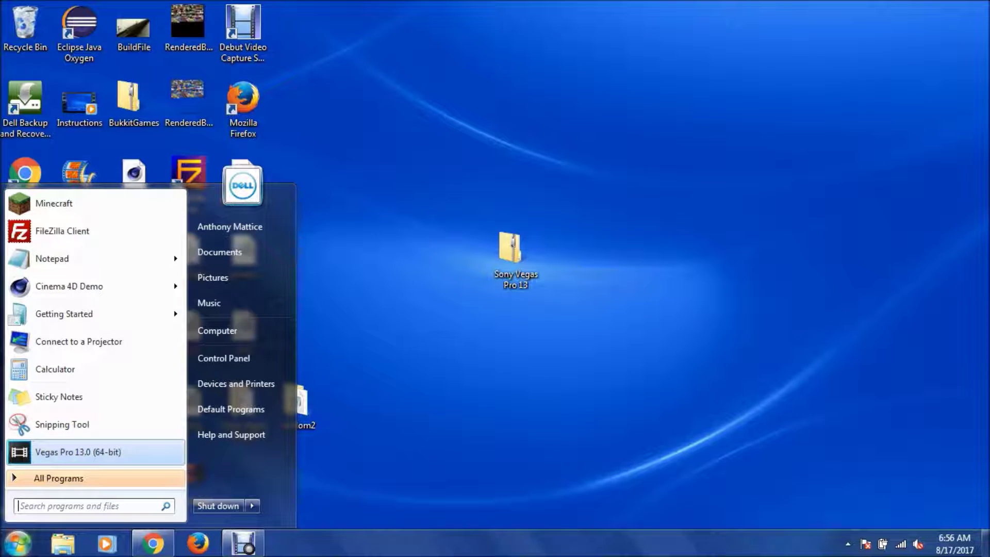
{"action": "left_click", "coordinate": [78, 454]}
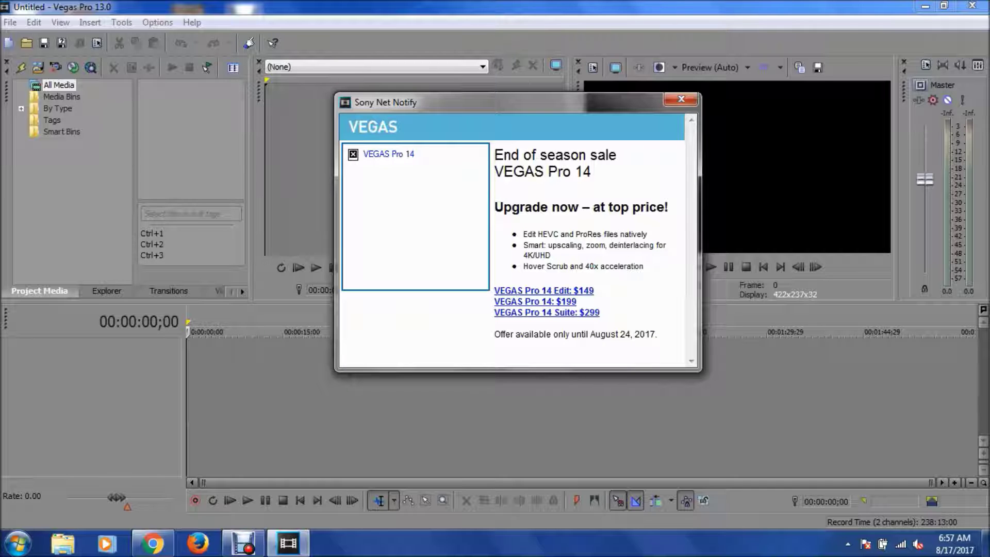
Move the Sony Net Notify upgrade offer aside and close it.
{"action": "left_click_drag", "start_coordinate": [413, 103], "coordinate": [323, 70]}
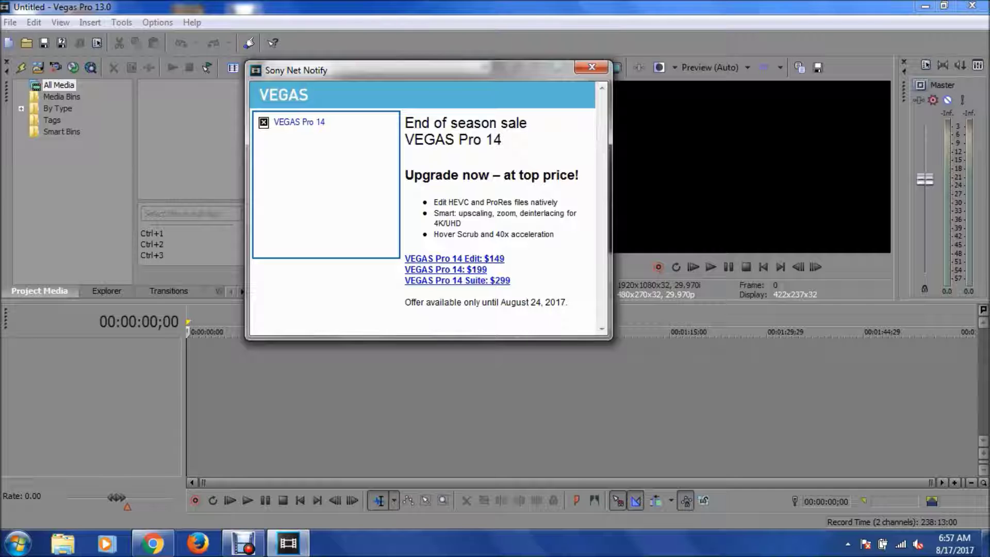
{"action": "left_click_drag", "start_coordinate": [492, 140], "coordinate": [452, 122]}
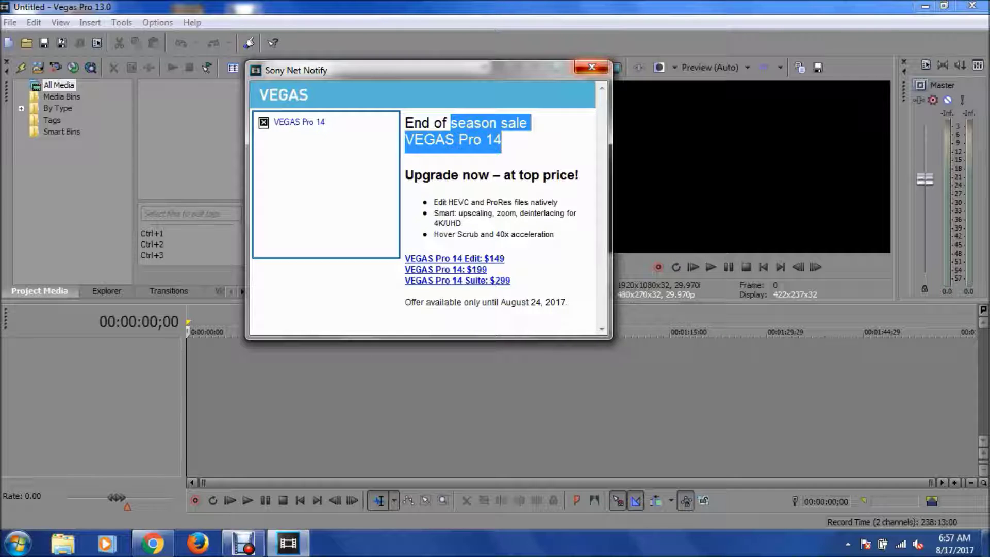
{"action": "left_click", "coordinate": [592, 67]}
Examine the version and license holder details in the About Vegas Pro dialog, and close it.
{"action": "left_click", "coordinate": [192, 22]}
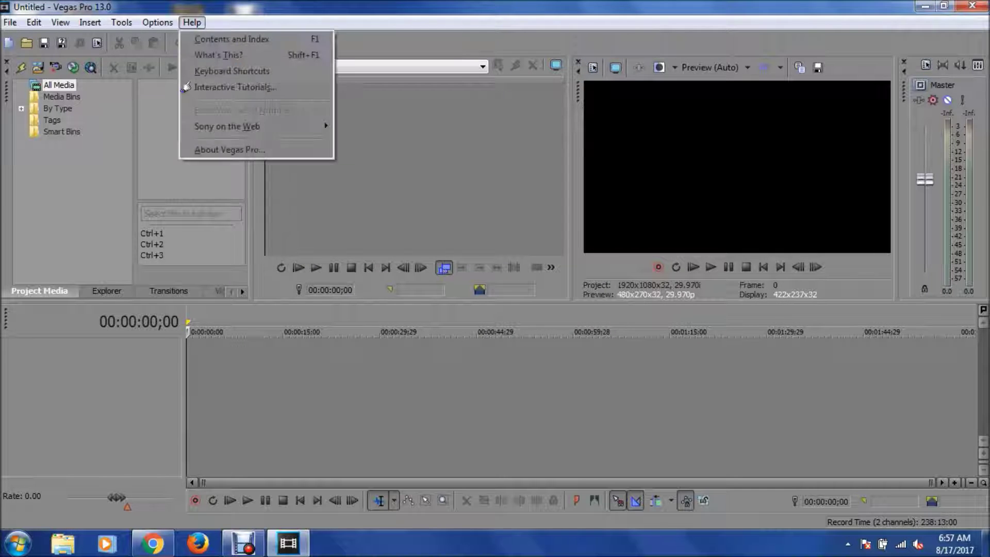
{"action": "left_click", "coordinate": [229, 149]}
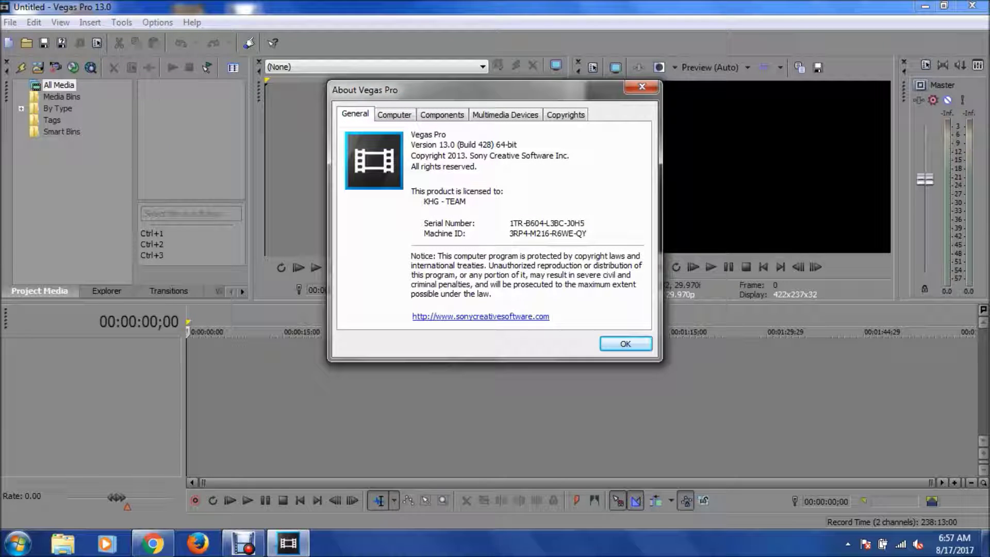
{"action": "left_click_drag", "start_coordinate": [428, 202], "coordinate": [467, 202]}
{"action": "left_click", "coordinate": [426, 201]}
{"action": "left_click", "coordinate": [642, 88]}
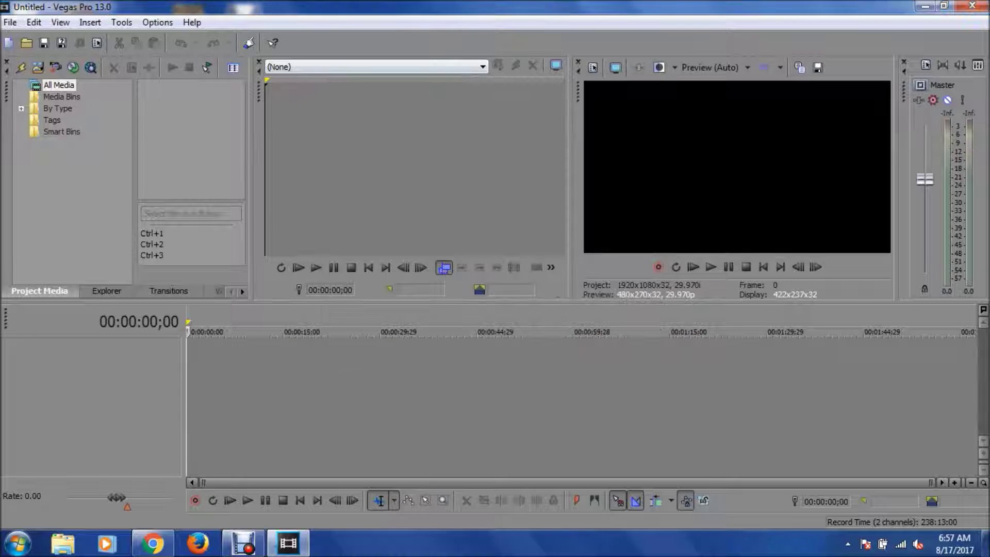
Restore the Vegas Pro window to a smaller size, move it over the desktop and close the program.
{"action": "left_click", "coordinate": [944, 6]}
{"action": "left_click_drag", "start_coordinate": [464, 12], "coordinate": [517, 60]}
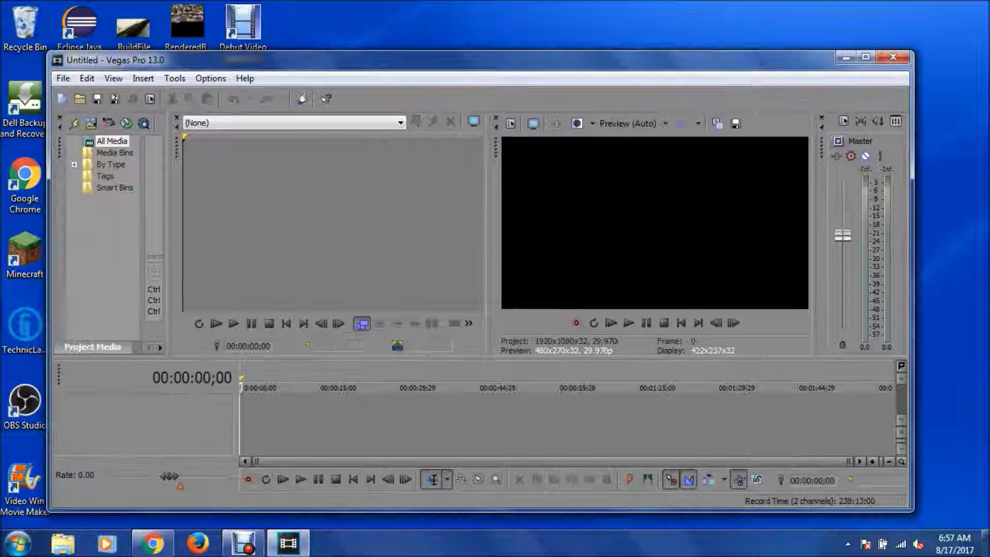
{"action": "left_click", "coordinate": [894, 56]}
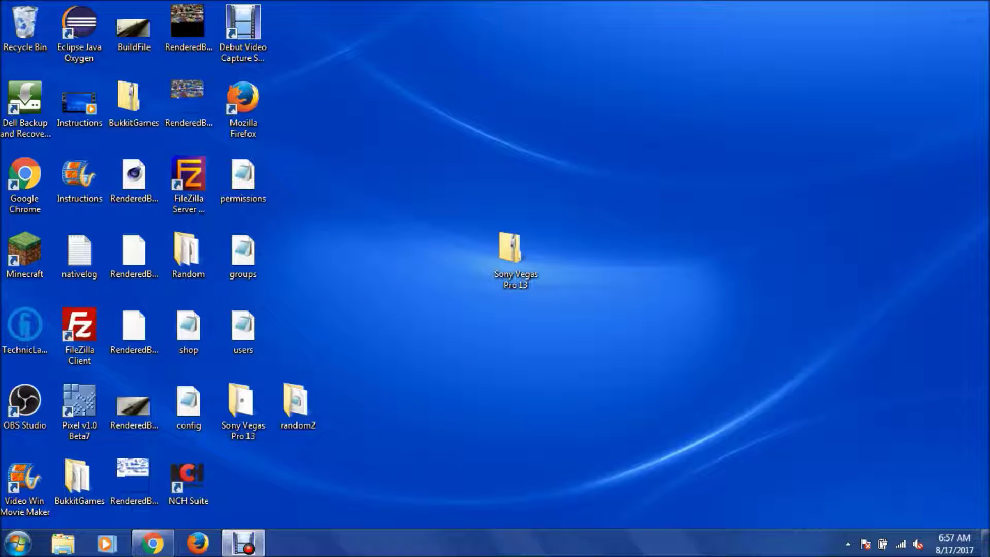